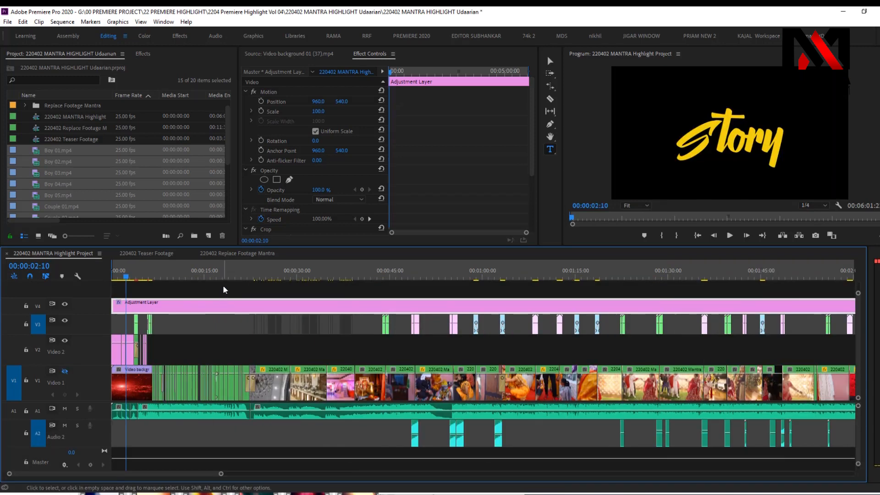
Scrub through the highlight sequence to the red turban shot at 00:02:02:22 with the first audio track muted.
click(224, 278)
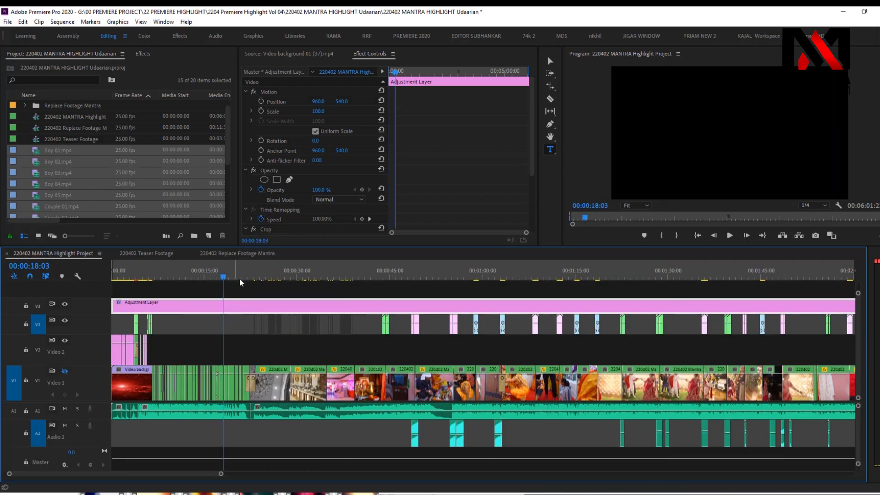
click(367, 275)
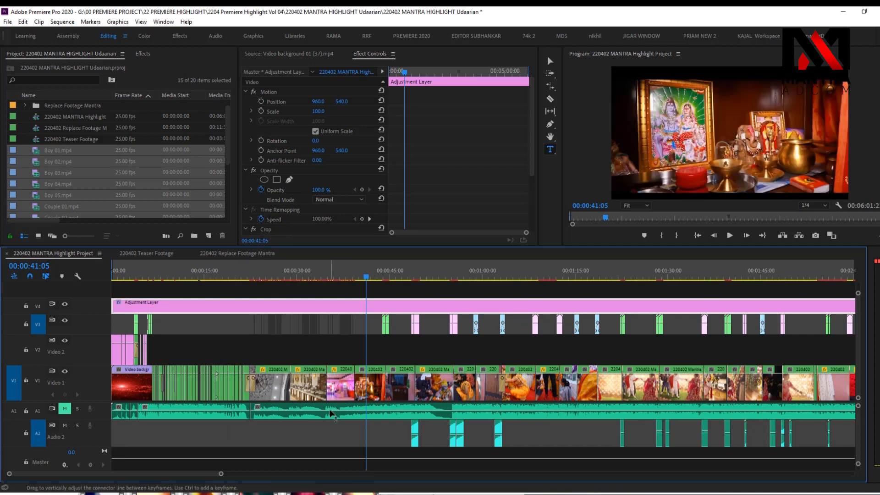
key(minus)
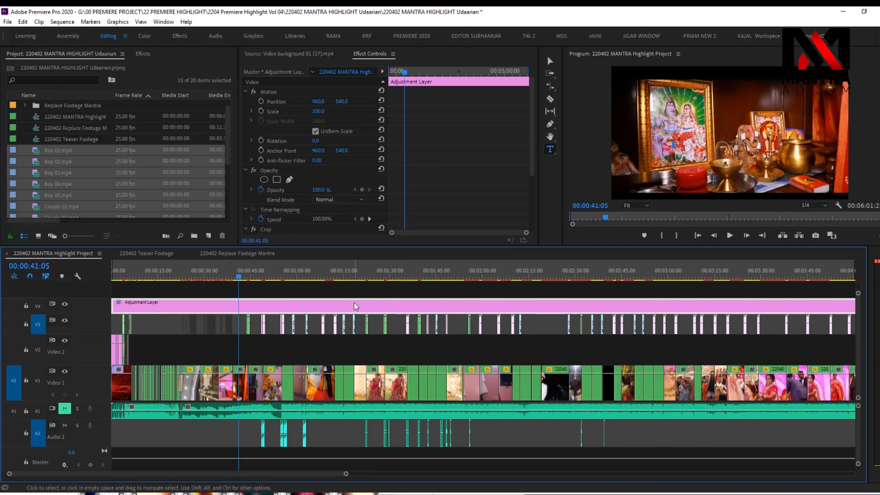
drag(502, 275, 492, 275)
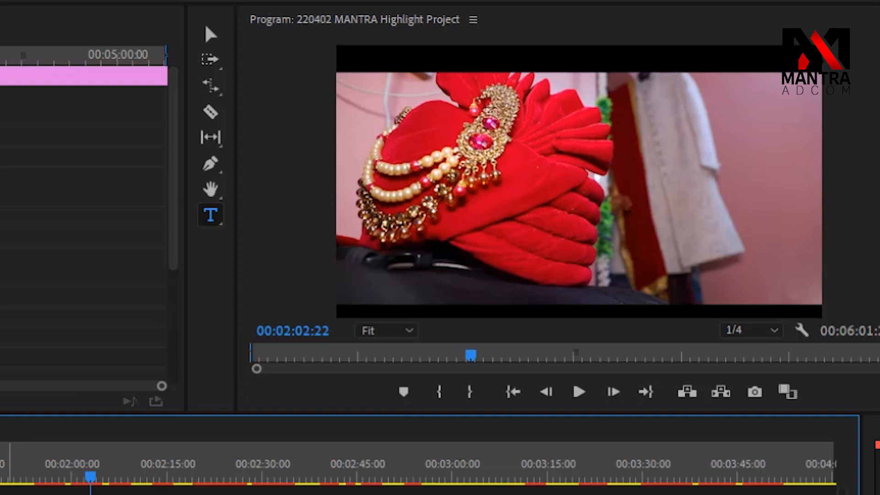
Set the adjustment layer's Crop effect to 10% at both the top and the bottom.
drag(182, 189, 181, 301)
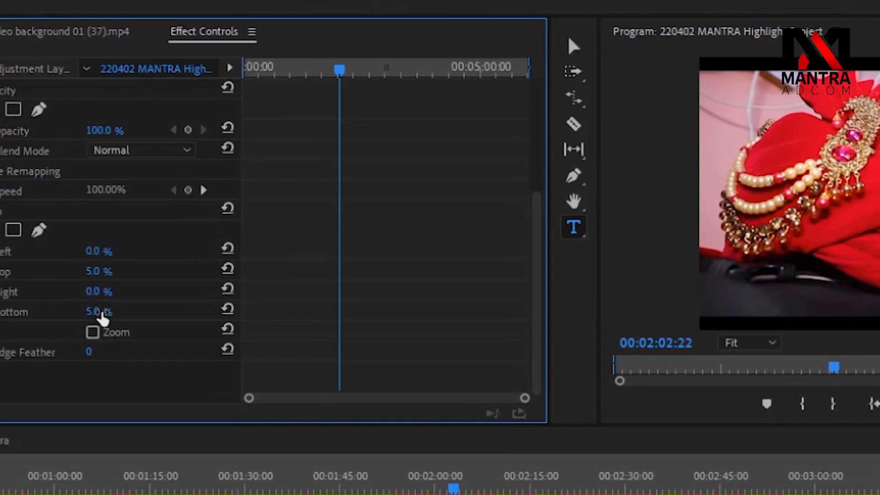
click(101, 271)
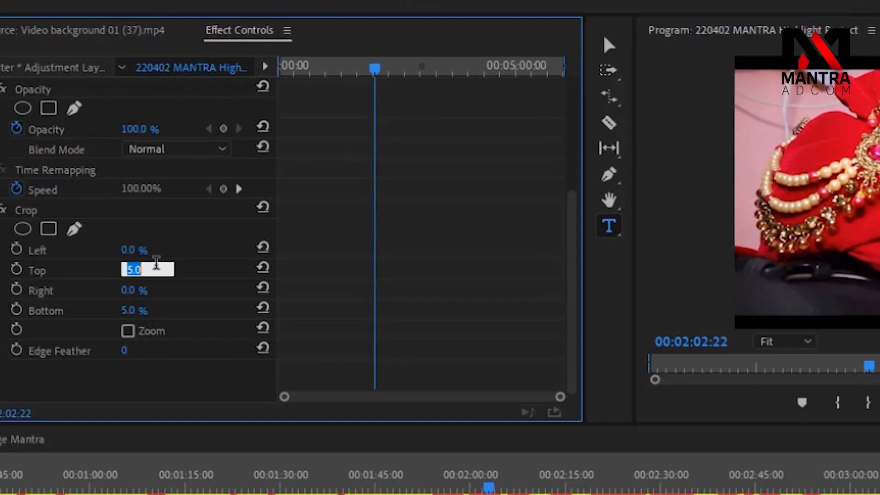
text(10)
key(Return)
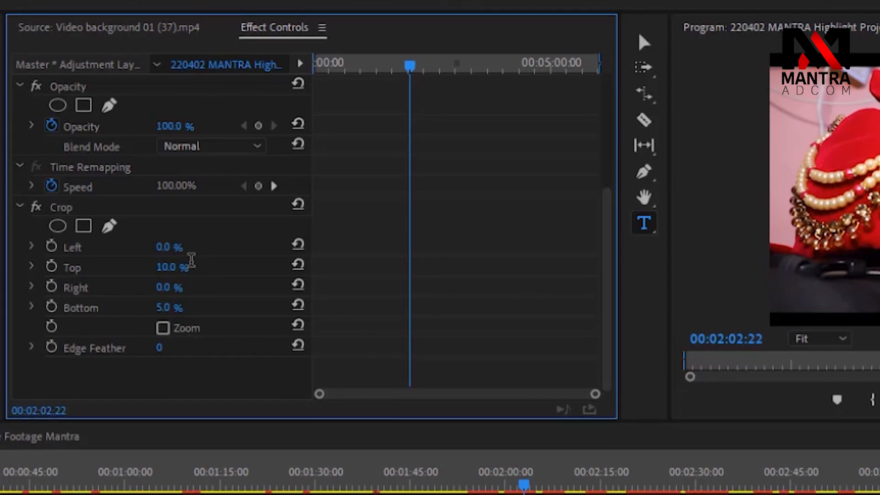
click(171, 307)
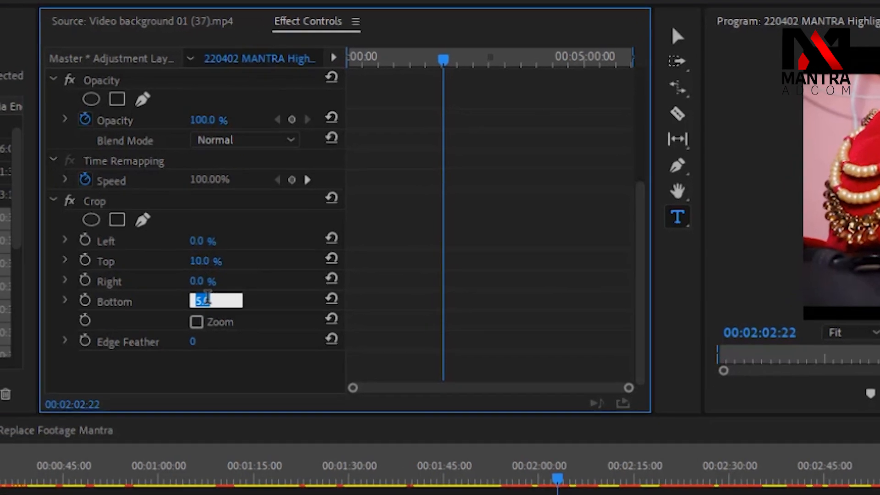
text(10)
key(Return)
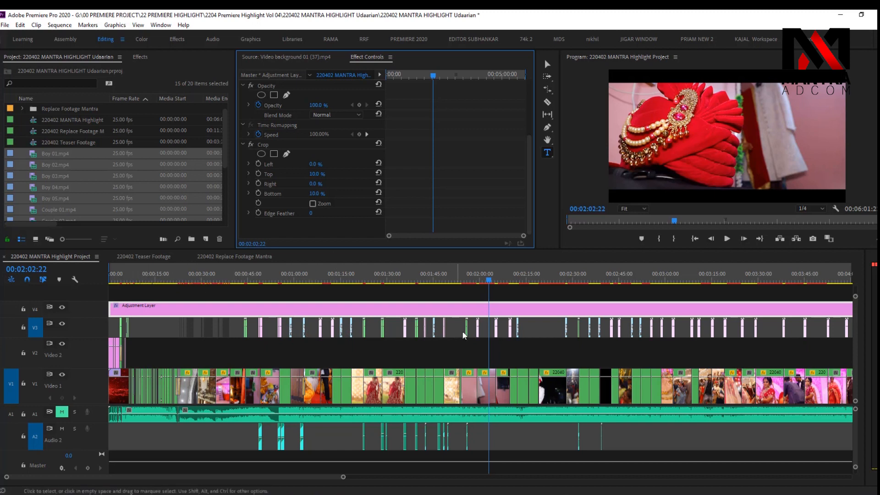
Review the highlight sequence around 00:02:12:18, hiding the V3 track for the check and showing it again.
click(531, 278)
key(minus)
key(minus)
key(minus)
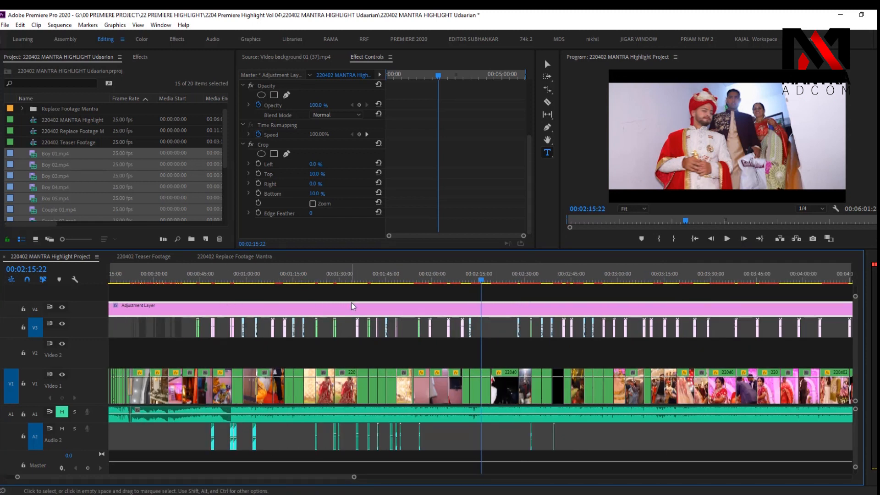
click(61, 324)
drag(200, 278, 314, 302)
click(63, 325)
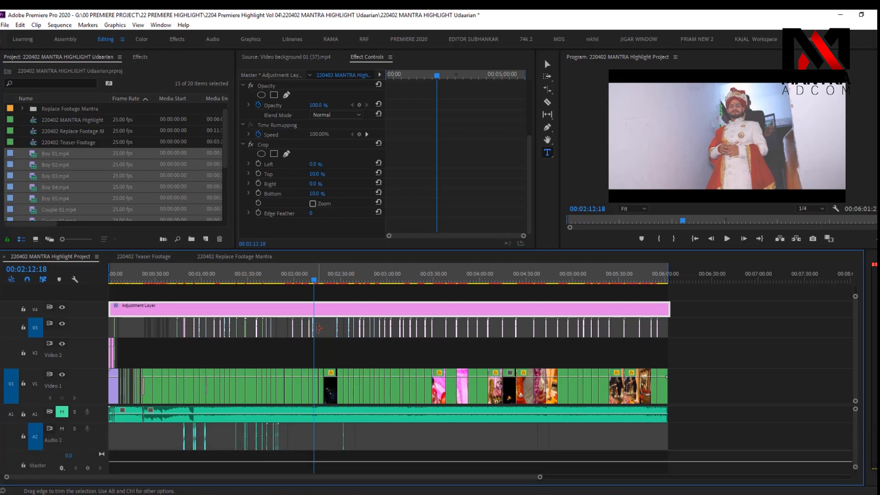
Examine the short audio clips on Audio 2 and the main song clip on A1.
key(=)
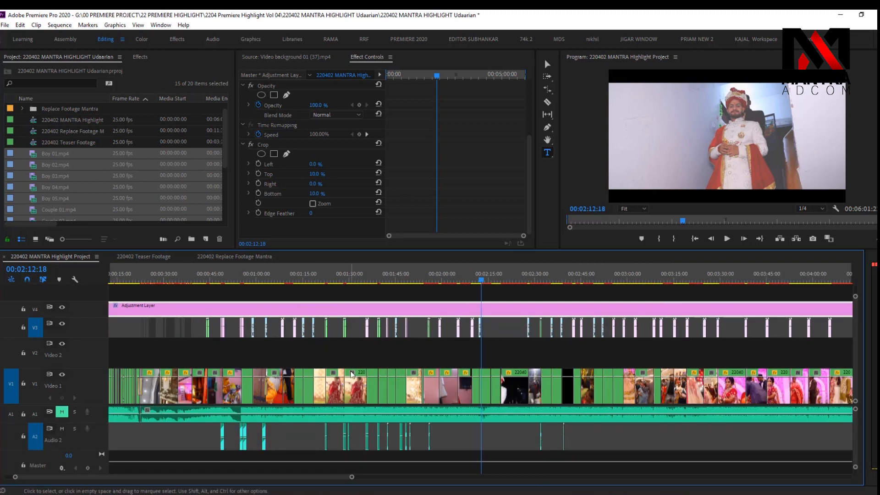
key(-)
drag(393, 437, 154, 458)
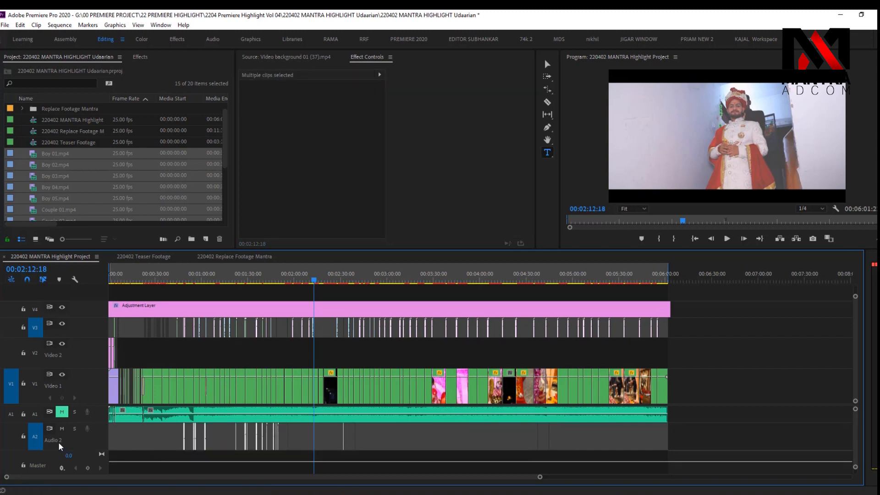
click(183, 415)
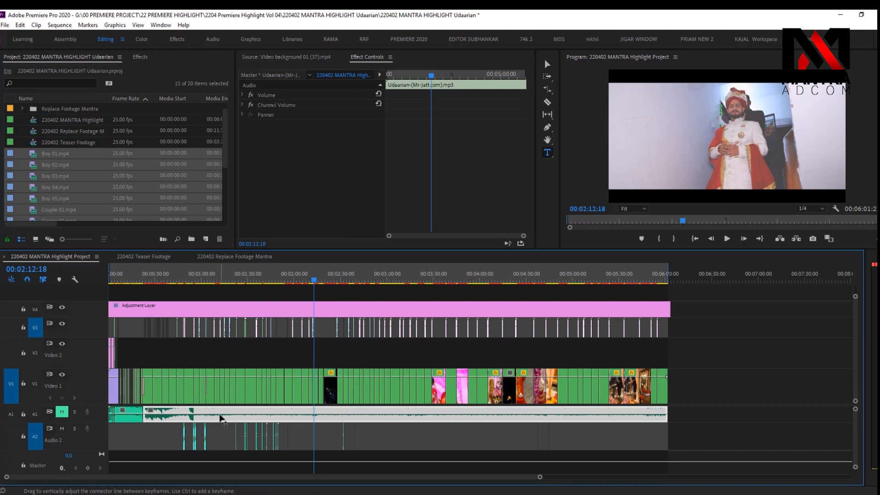
Examine the opening titles and the transition at 00:00:22:09 from the teaser music to the main song.
click(117, 274)
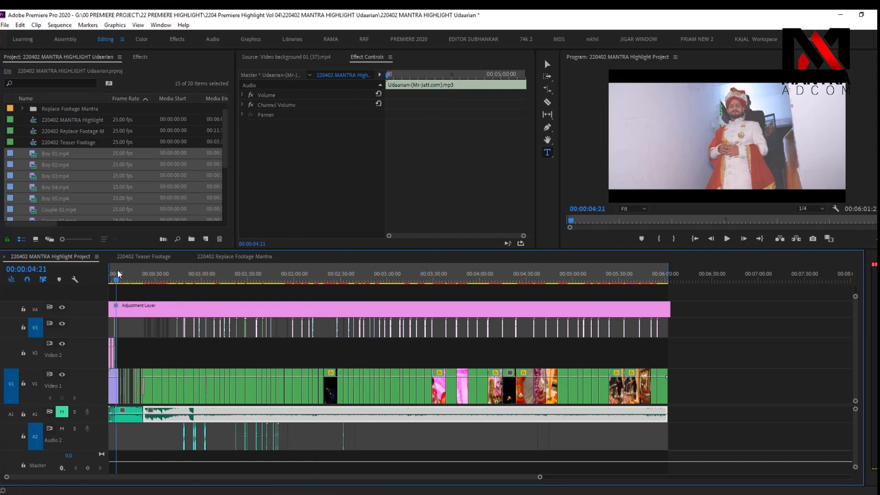
key(=)
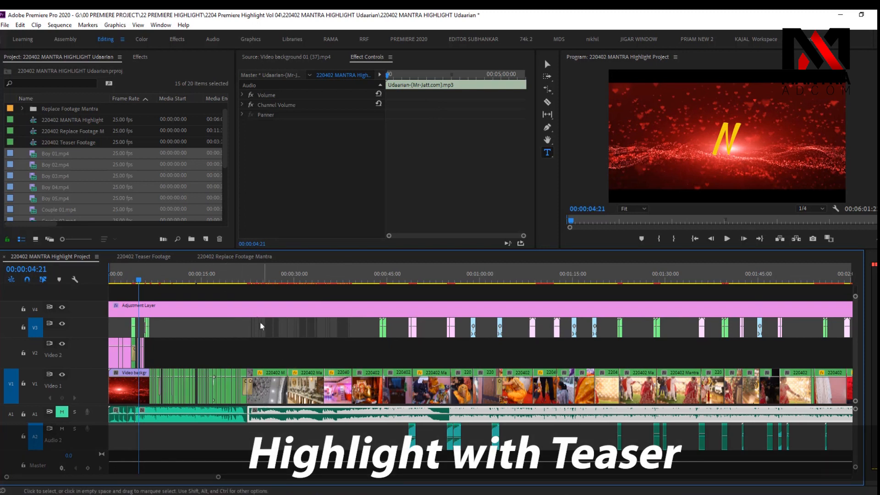
click(252, 279)
key(=)
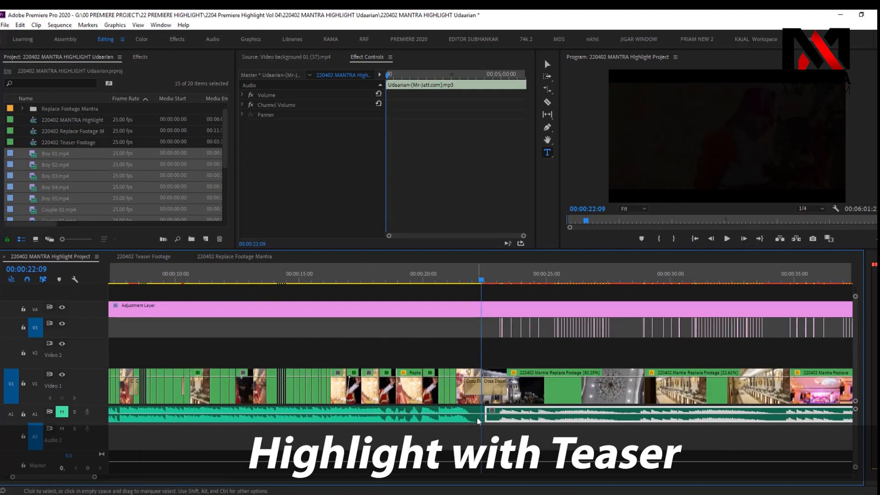
click(253, 416)
key(-)
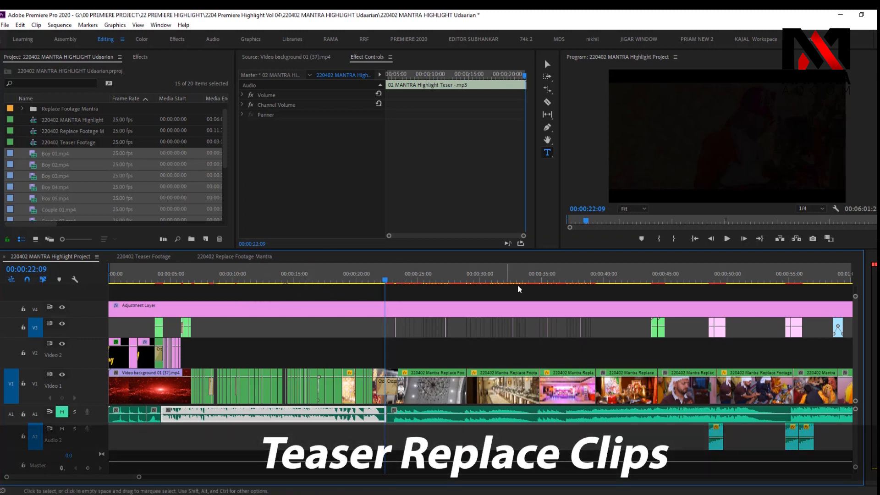
Inspect the nested Teaser Footage and Replace Footage Mantra sequences from their timeline clips and return to the highlight project sequence.
double_click(331, 393)
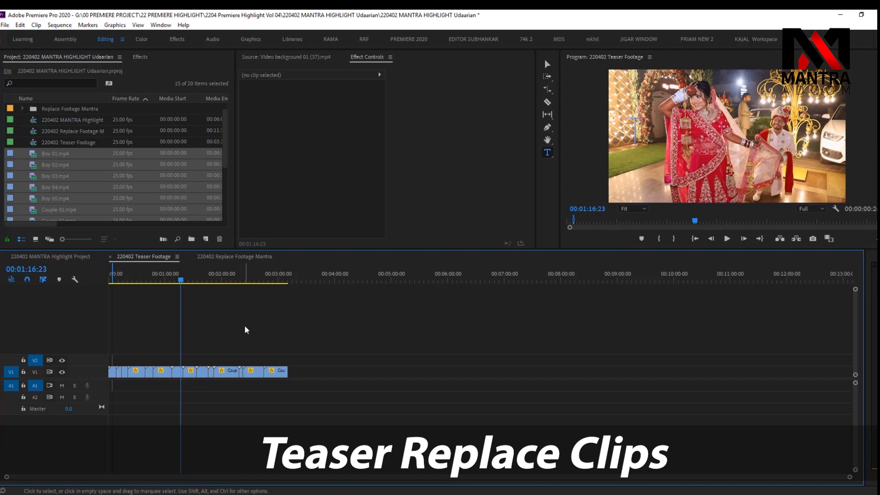
click(78, 257)
double_click(503, 395)
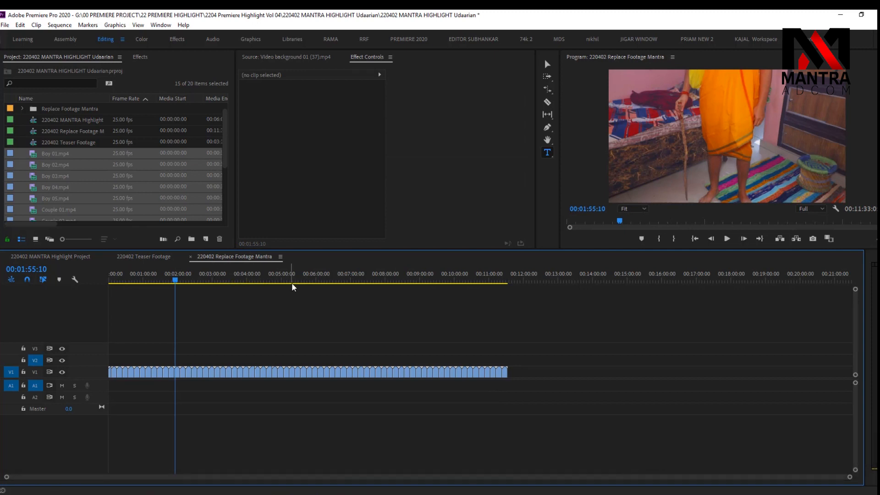
click(76, 258)
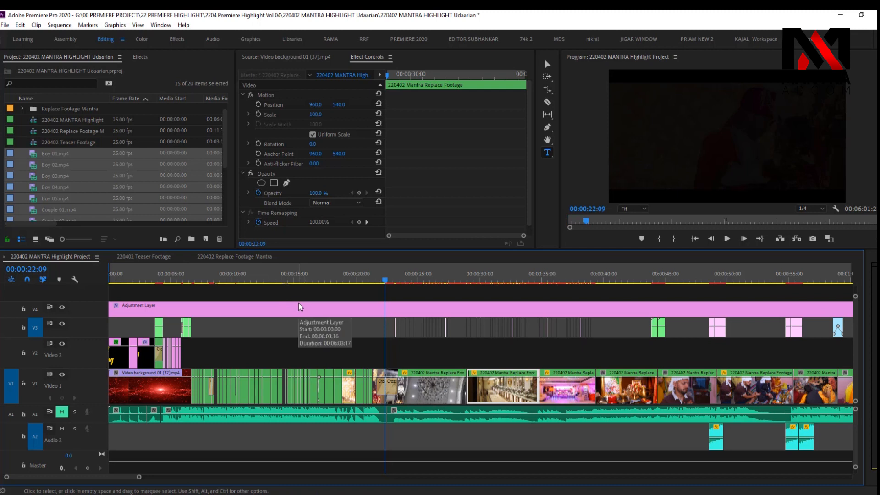
Open the nested 220402 Teaser Footage sequence from its teaser clip and place the playhead at 00:00:00:00.
click(218, 278)
double_click(246, 386)
drag(220, 276, 115, 277)
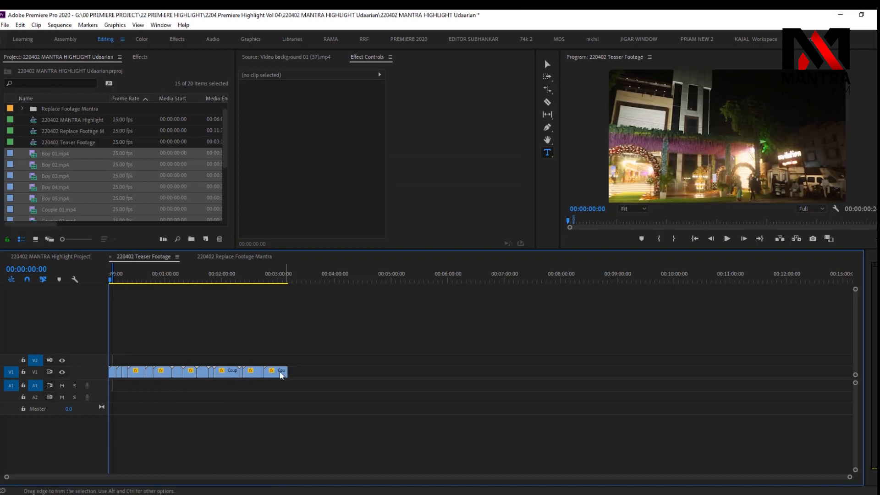
Place the 15 selected footage clips on V2 from the start of the teaser sequence and delete their audio.
drag(55, 187, 295, 359)
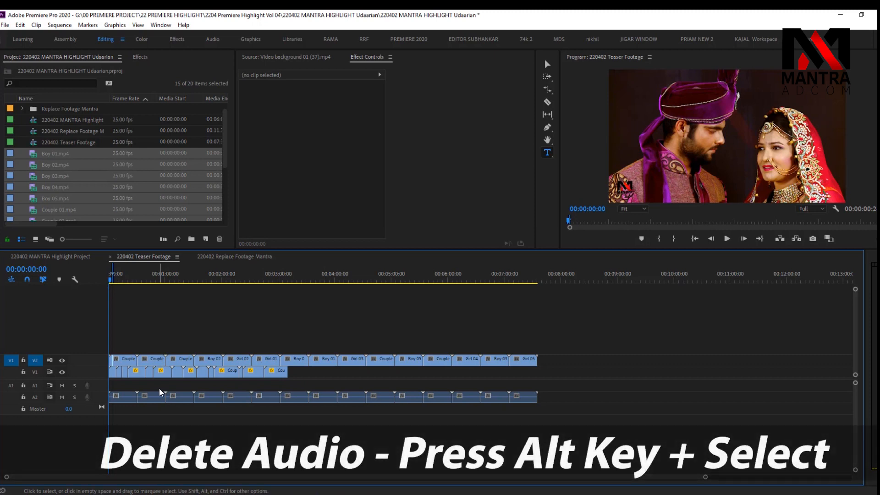
drag(549, 420, 103, 406)
key(Delete)
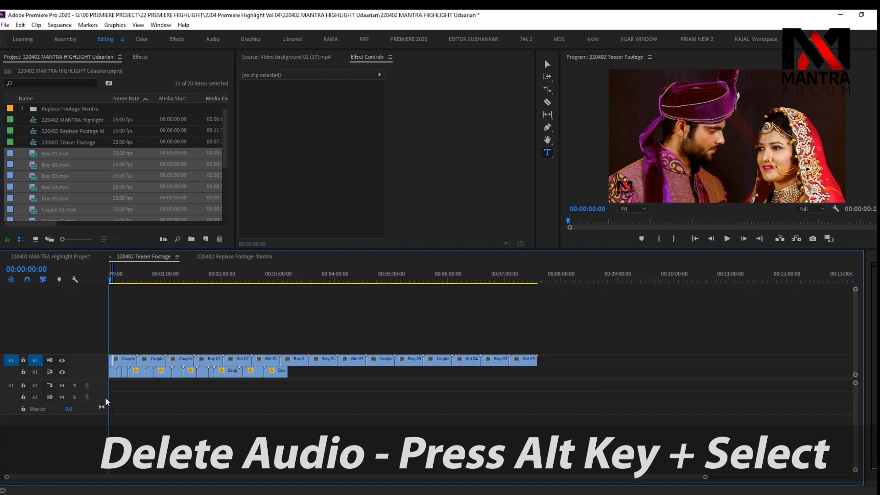
Move Couple 03.mp4 and Couple 02.mp4 on V2 to start at the second and third V1 clips, overwriting the preceding clips' excess.
key(equal)
key(equal)
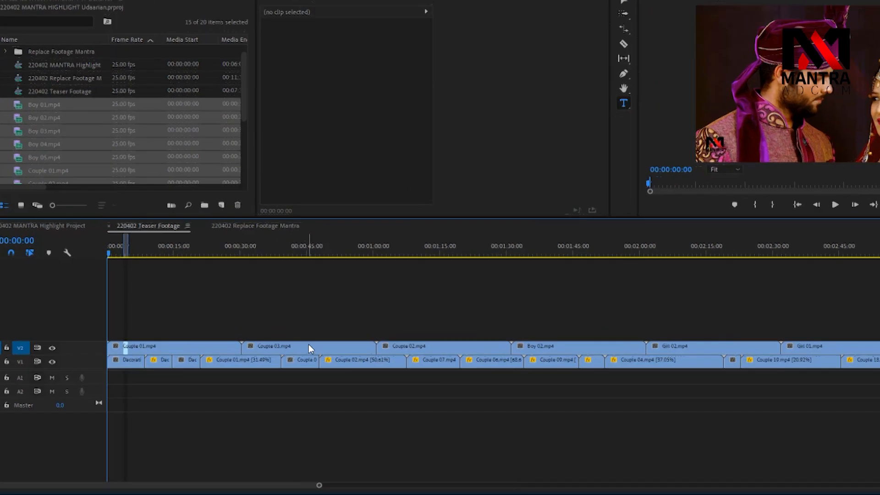
drag(294, 359, 206, 356)
drag(302, 275, 303, 278)
drag(648, 285, 308, 290)
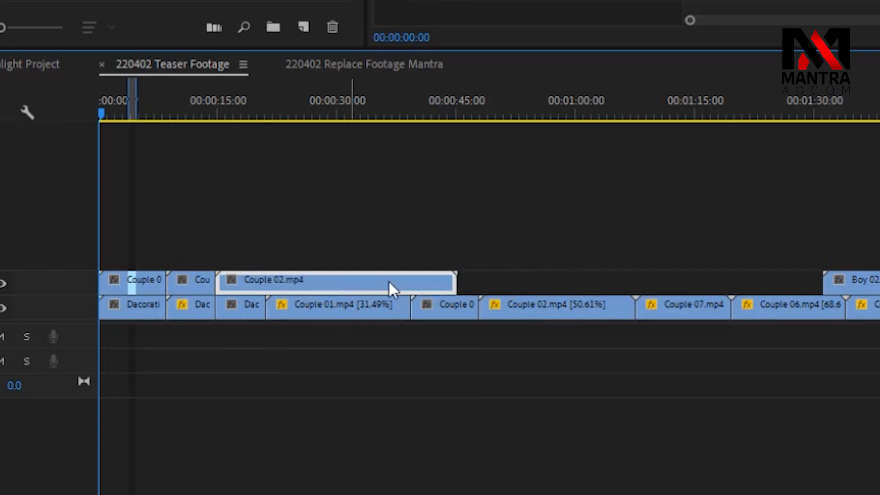
Move Boy 02.mp4, Girl 02.mp4 and Girl 01.mp4 on V2 to start at the fourth, fifth and sixth V1 clips.
drag(866, 282, 360, 287)
drag(871, 289, 481, 285)
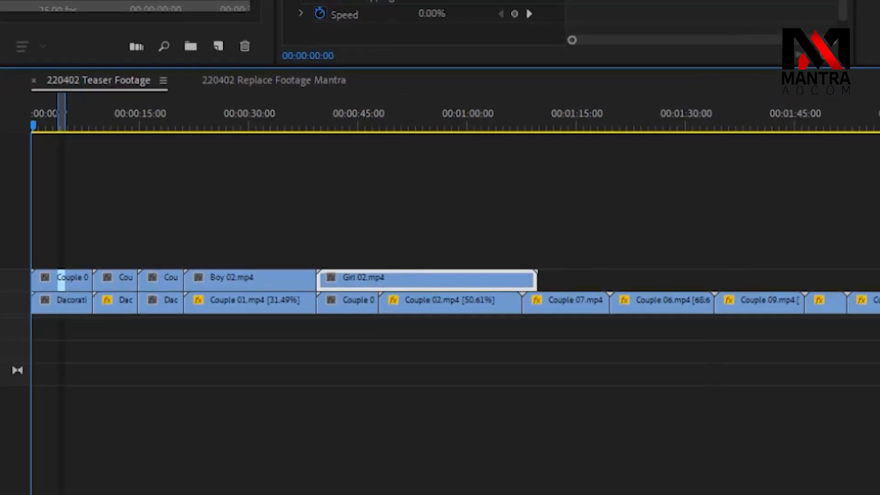
drag(874, 281, 449, 287)
drag(325, 283, 318, 280)
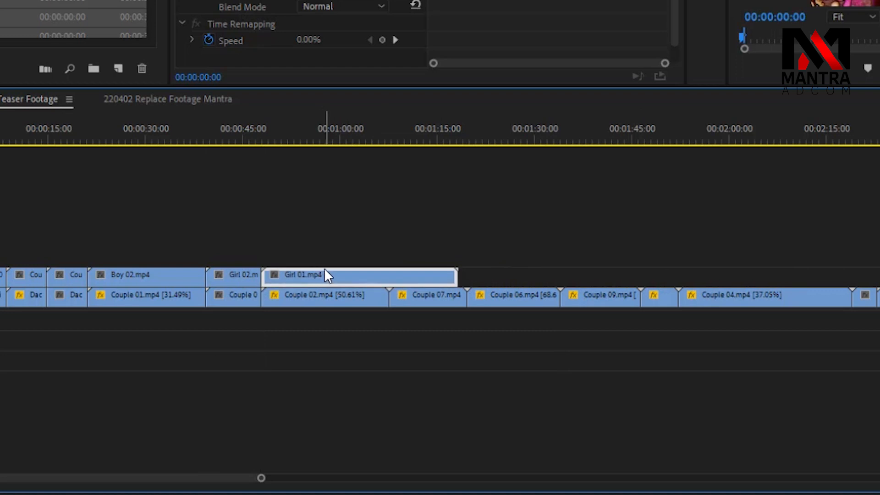
Move the next four V2 clips, up to Couple 04.mp4, to start at the consecutive V1 cuts from Couple 07.mp4 onward.
key(minus)
click(594, 277)
drag(593, 274, 225, 277)
drag(686, 279, 255, 277)
drag(771, 279, 285, 279)
drag(858, 275, 317, 276)
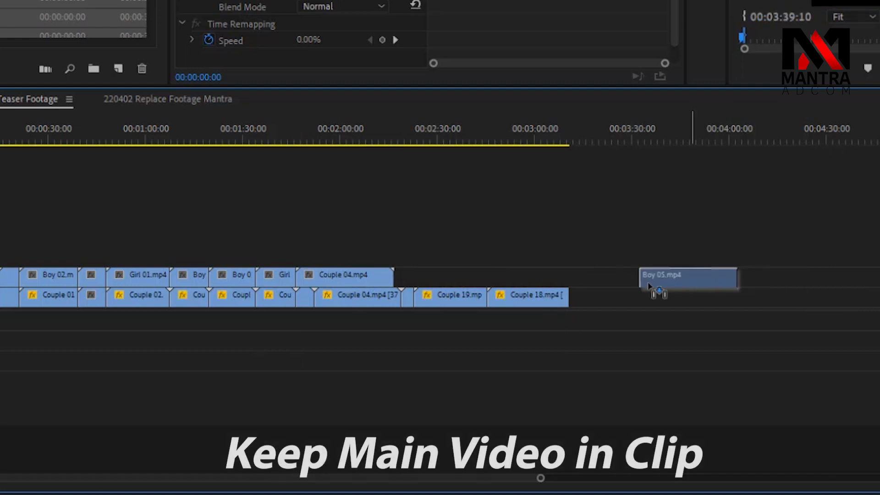
Move Boy 05.mp4, Couple 05.mp4, Girl 04.mp4 and Boy 03.mp4 on V2 to start at the last four V1 cuts.
drag(650, 285, 369, 285)
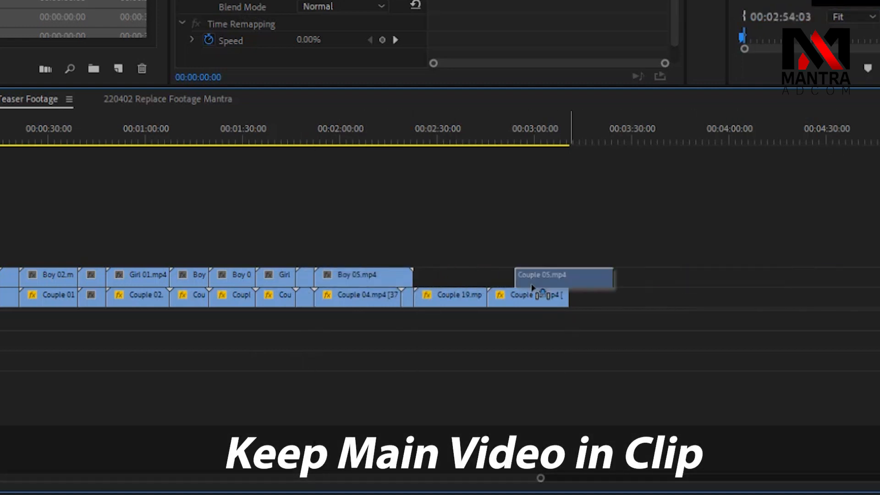
drag(569, 281, 457, 280)
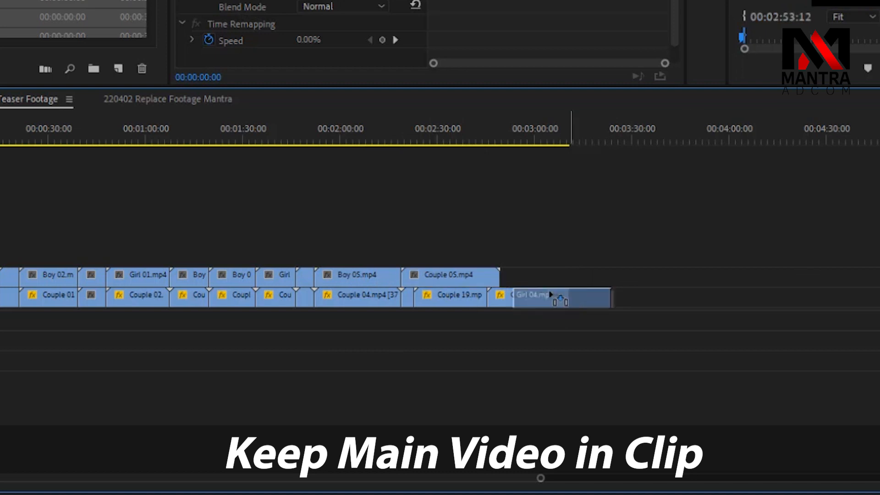
drag(565, 297, 469, 275)
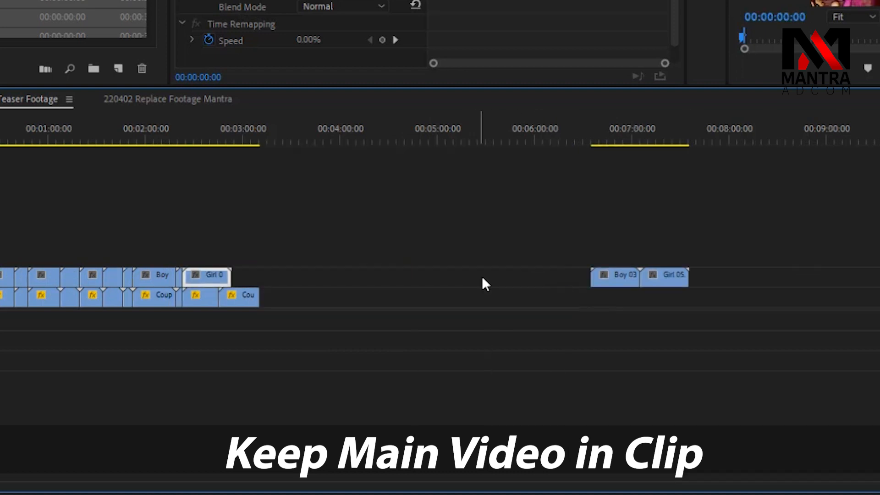
drag(614, 280, 260, 280)
Trim Boy 03.mp4 to the end of the V1 footage and delete the leftover Girl 05.mp4 clip from V2.
click(262, 133)
drag(262, 134, 560, 175)
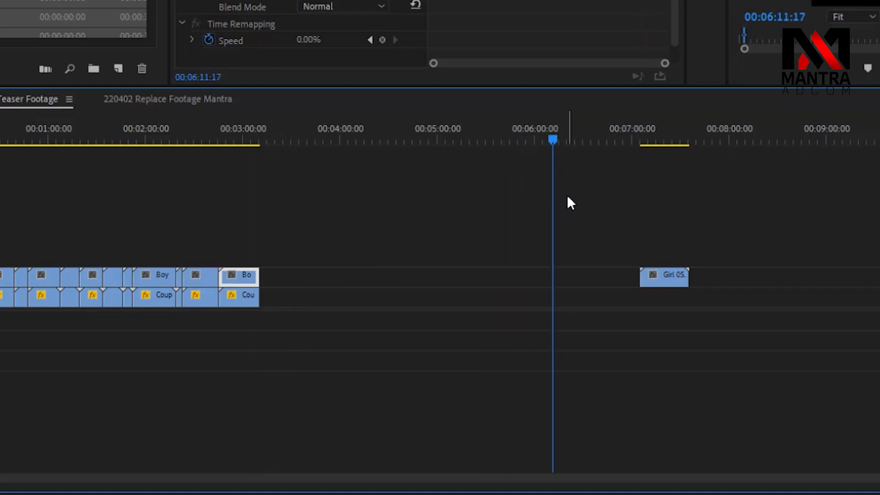
drag(724, 245, 651, 298)
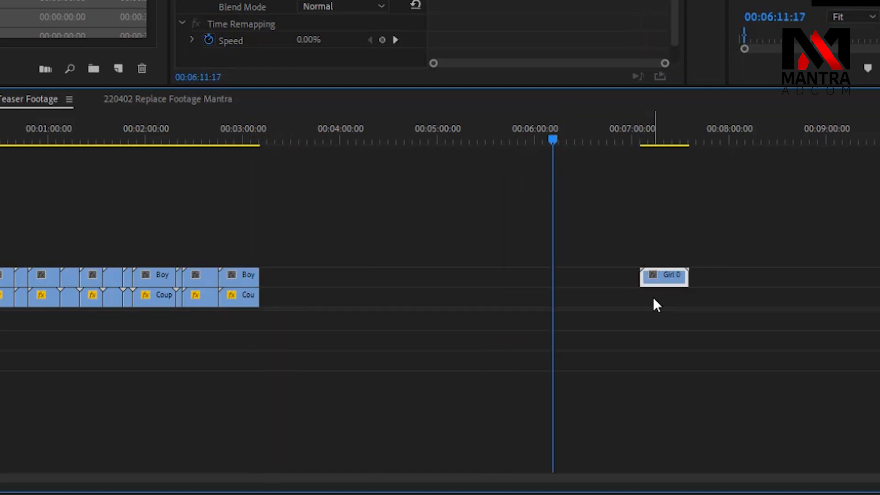
key(Delete)
drag(115, 135, 0, 137)
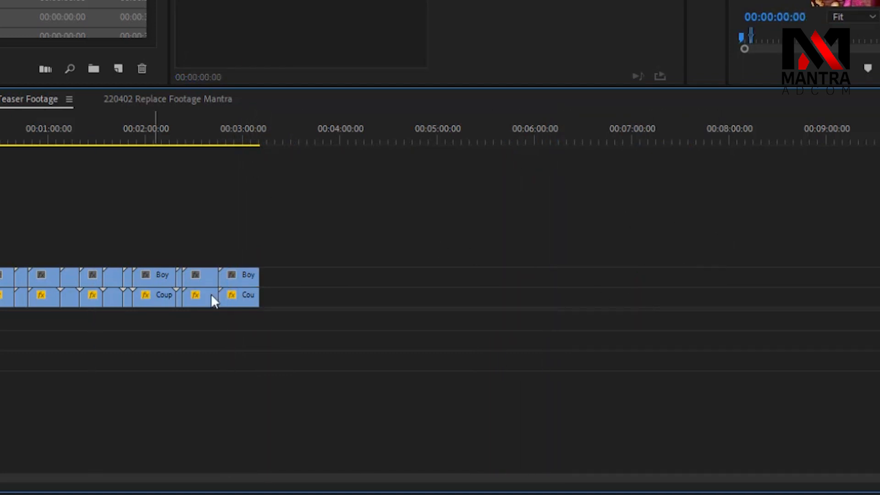
Compare the new V2 clips with the original footage at 00:01:05:13 in 220402 Teaser Footage by hiding and reshowing V2.
click(170, 98)
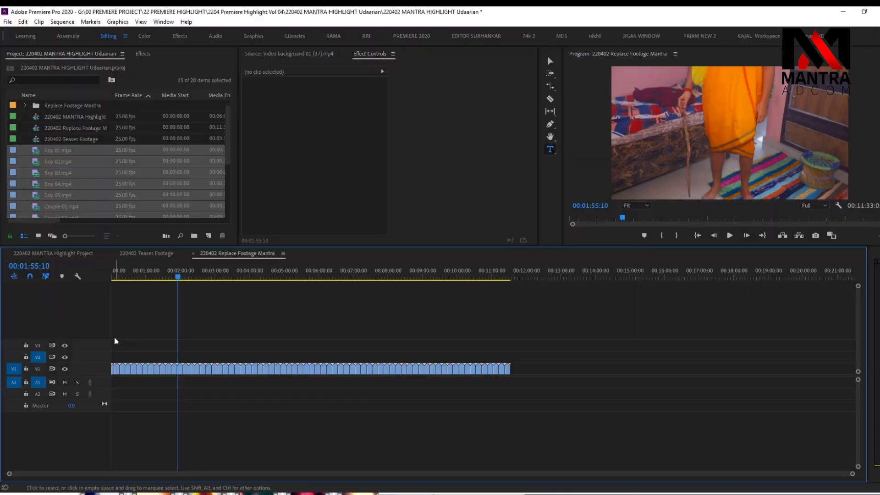
click(153, 254)
click(173, 270)
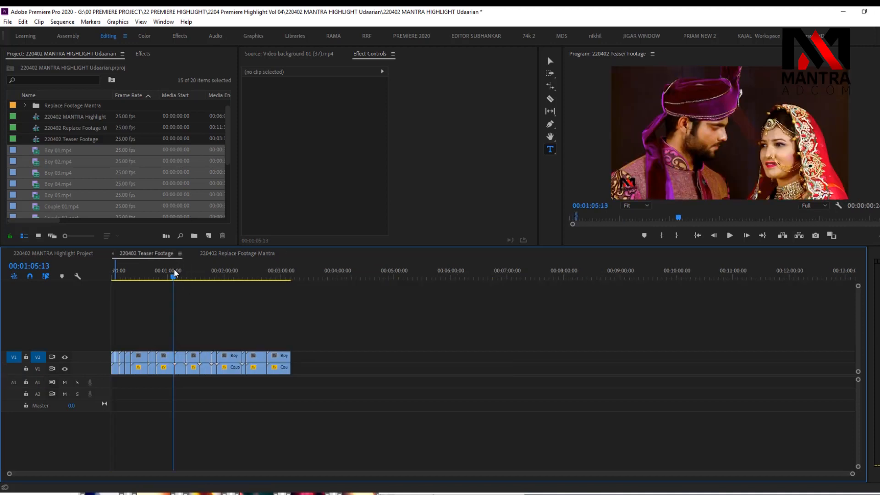
click(65, 357)
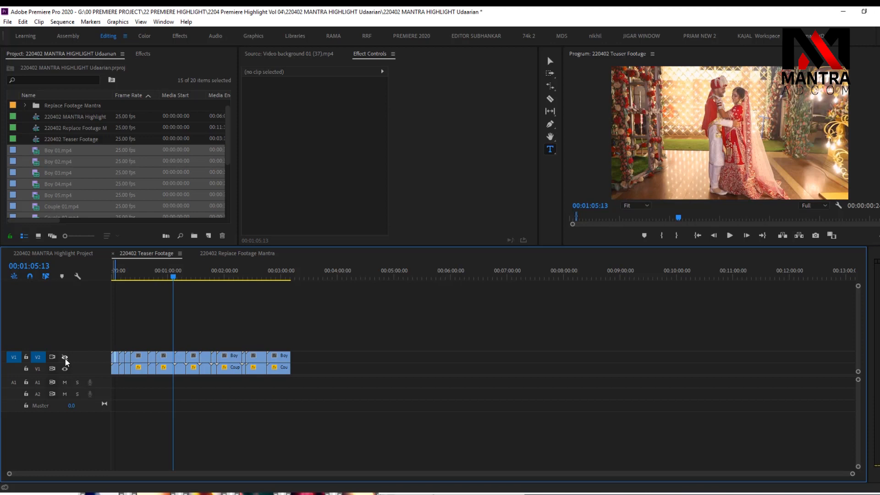
click(65, 358)
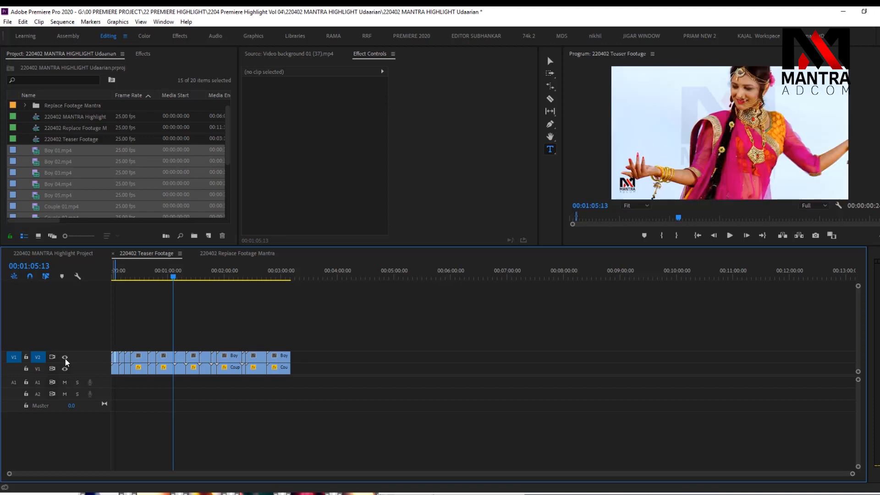
Hide V2 in 220402 Teaser Footage, previewing the teaser section of 220402 MANTRA Highlight Project with the track visible and hidden.
click(60, 253)
drag(258, 273, 347, 276)
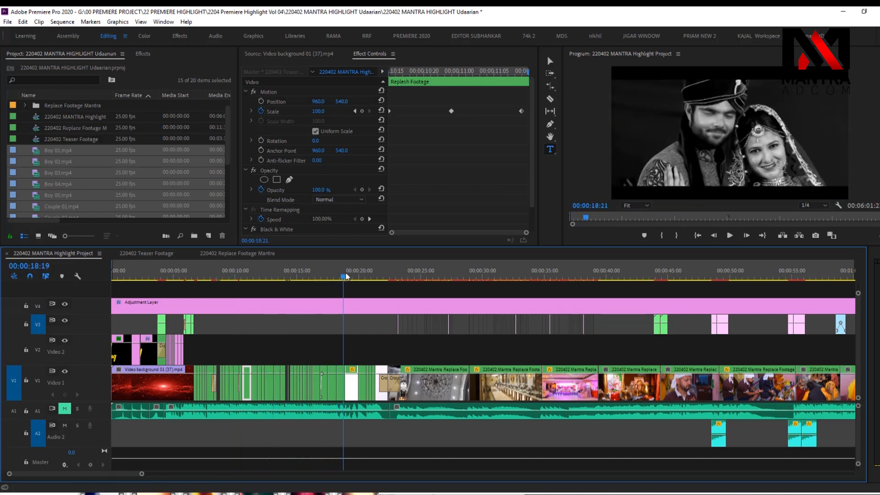
click(152, 253)
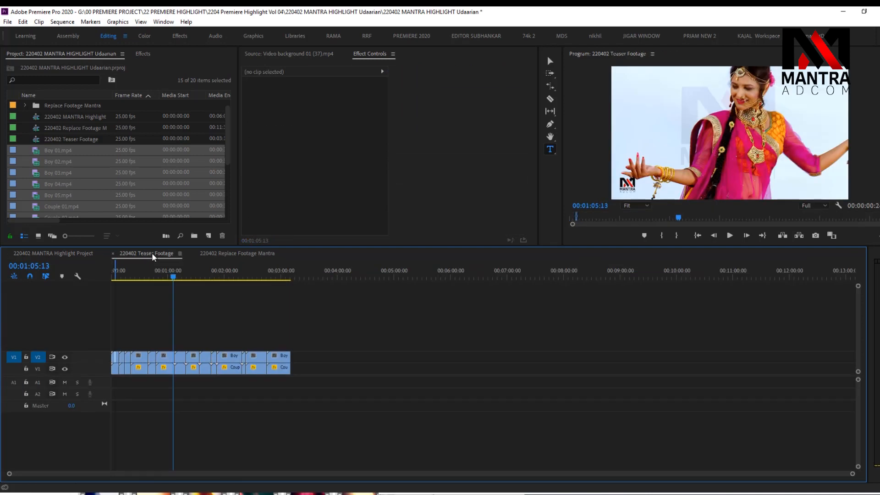
click(64, 357)
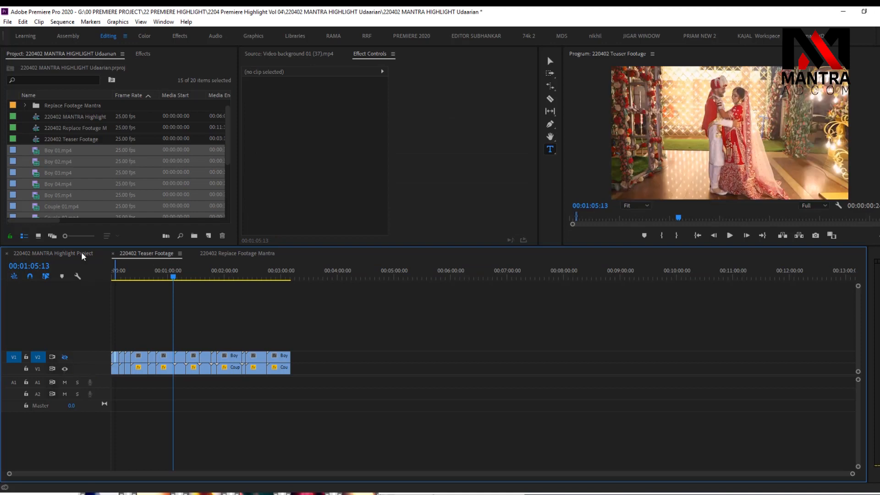
click(81, 253)
drag(250, 275, 344, 278)
Look through the teaser and replacement footage sequences and preview the Highlight Project sequence at 00:00:11:13.
click(161, 254)
click(225, 252)
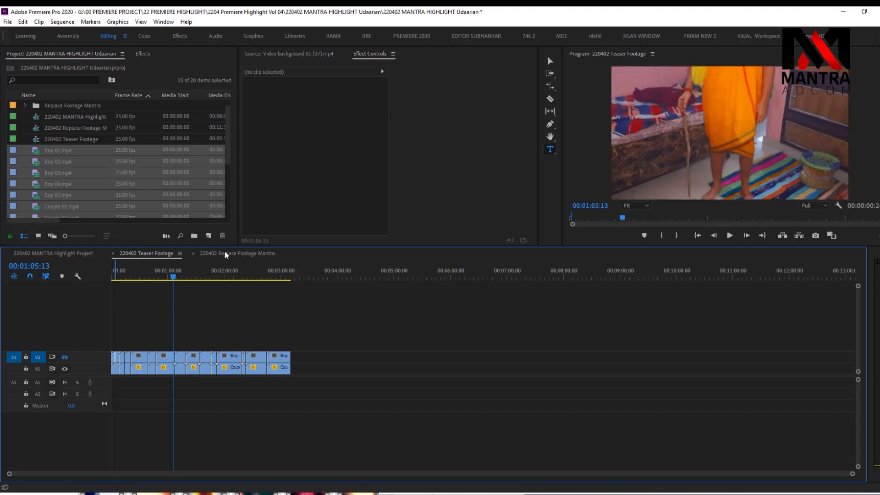
click(89, 252)
click(254, 273)
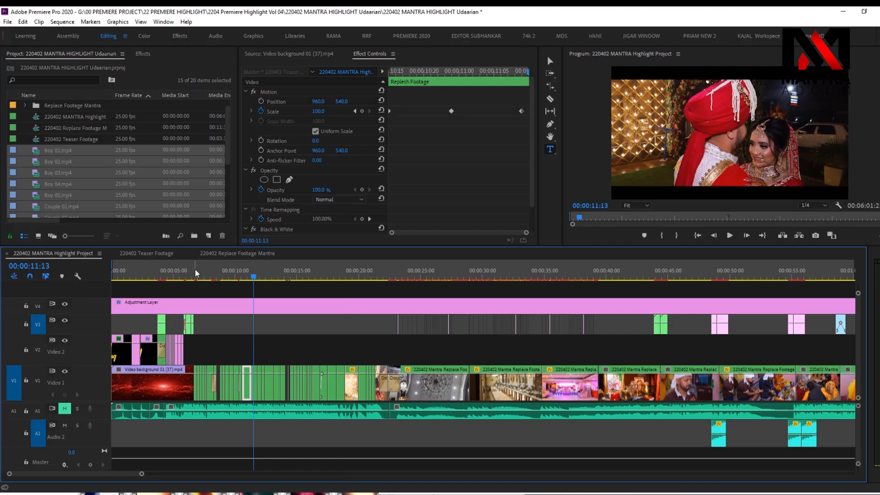
Select the opening Royal Wedding title on V2 and place the playhead at 00:00:00:12.
key(Home)
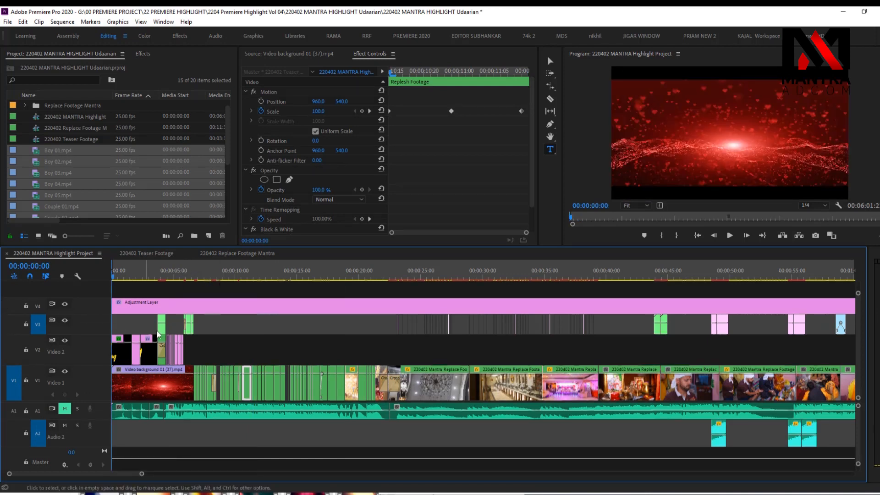
key(equal)
key(equal)
click(129, 271)
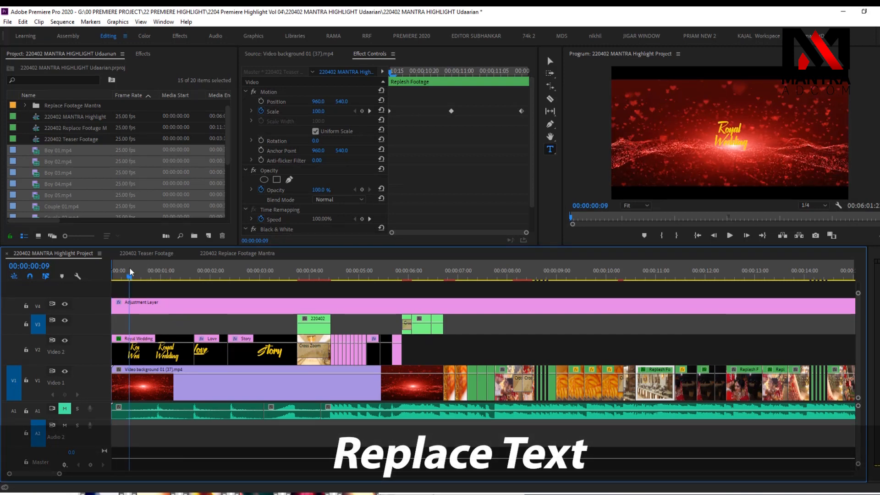
click(160, 359)
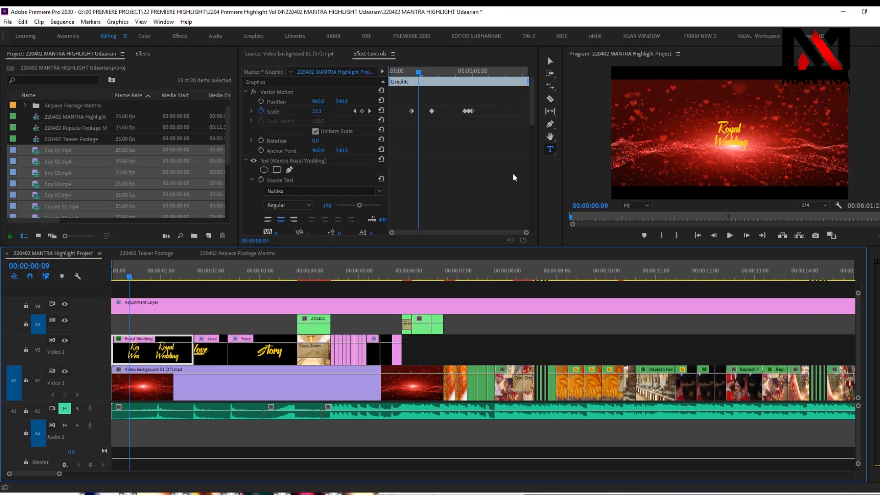
click(137, 276)
key(=)
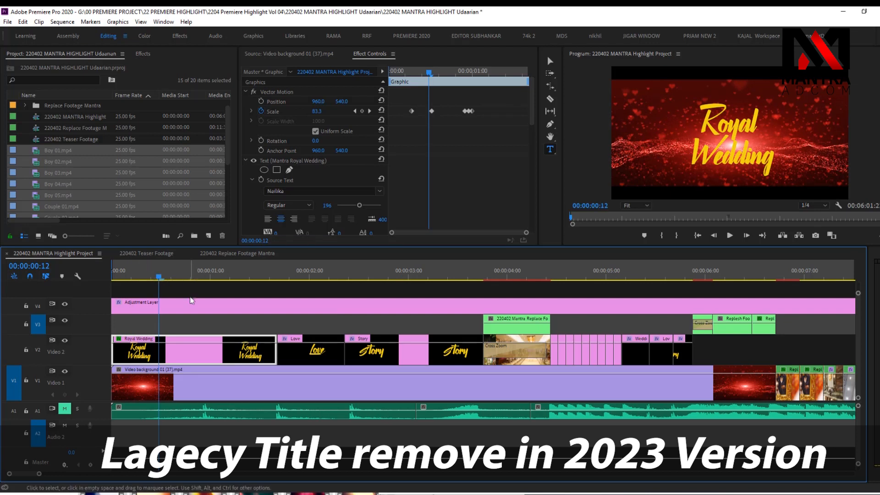
Replace the word "Royal" with "Mantra" in the opening Royal Wedding title.
click(550, 61)
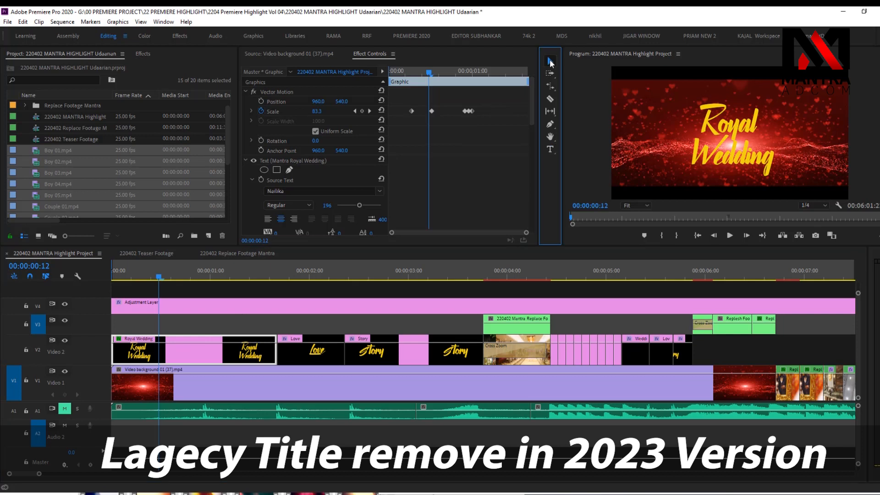
click(258, 323)
click(232, 356)
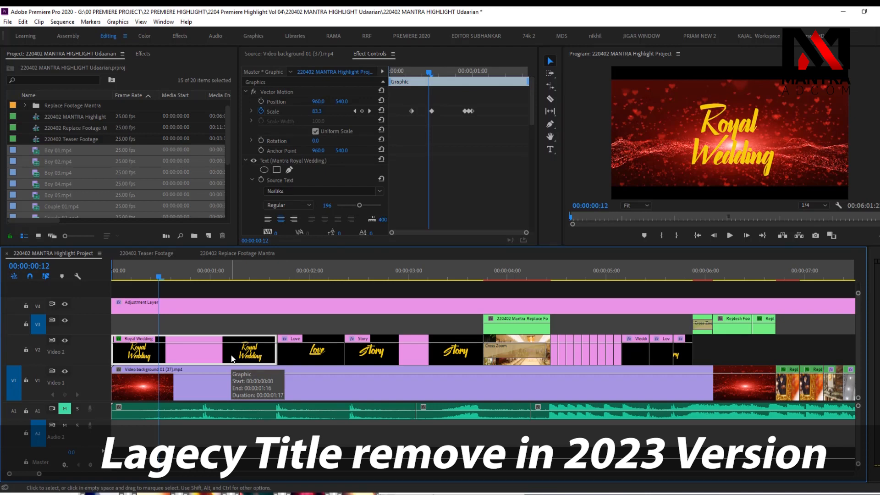
click(238, 330)
click(237, 353)
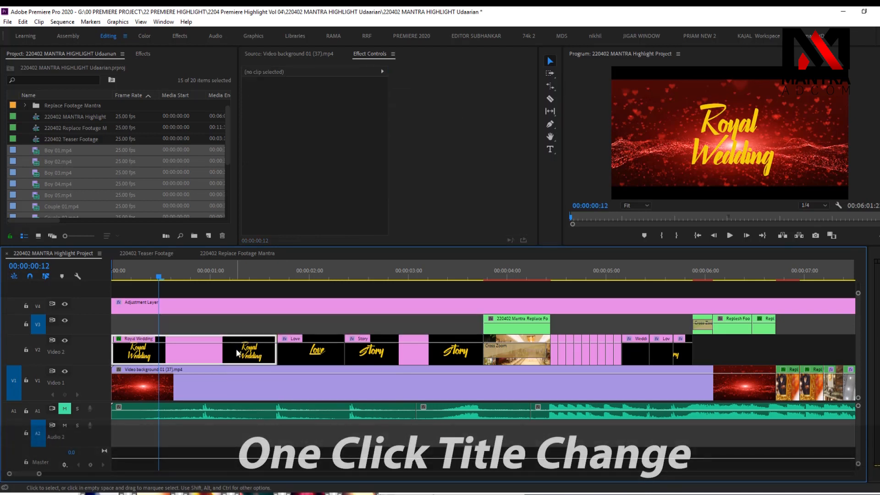
click(738, 130)
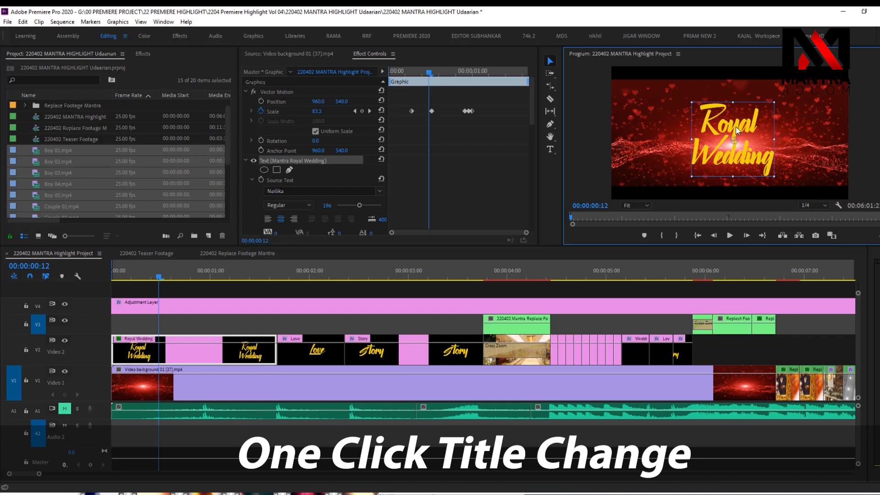
double_click(736, 127)
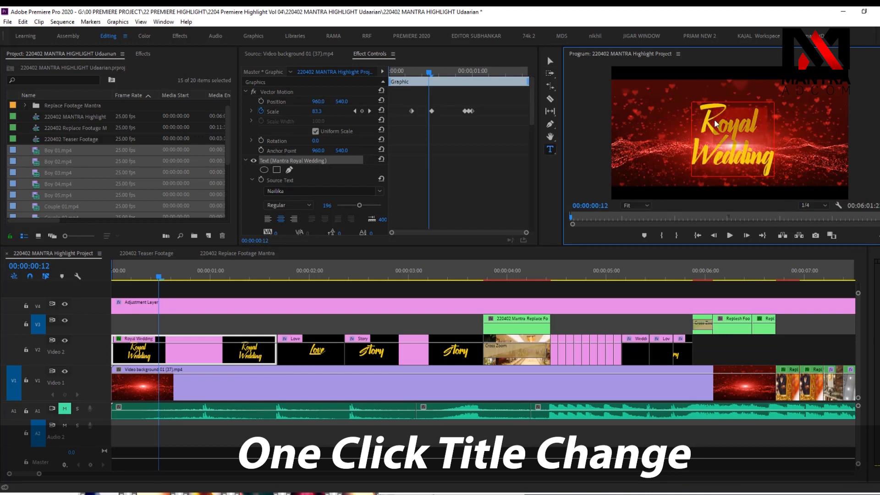
text(Man)
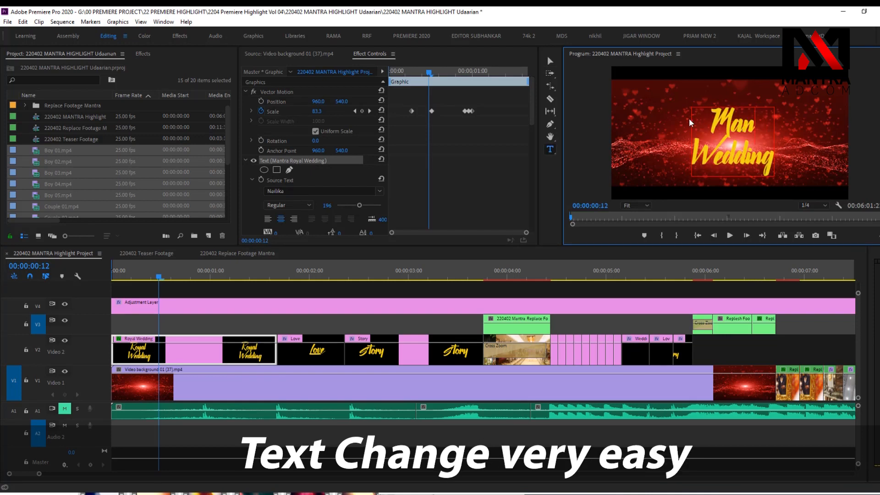
text(tra)
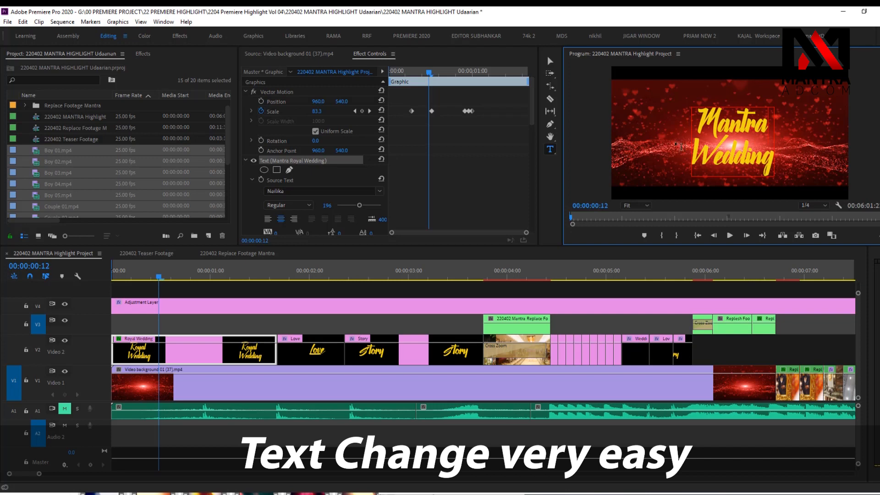
Insert the word "wtih" before "Love" in the second title on V2.
click(305, 275)
click(313, 349)
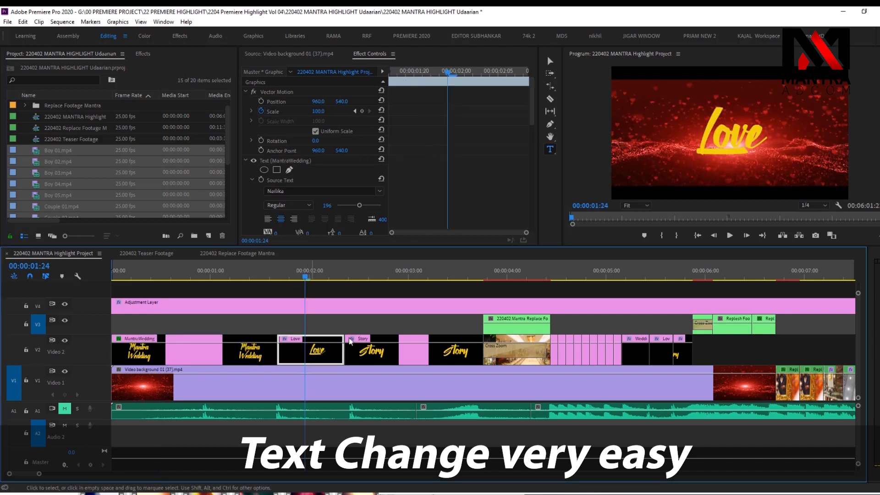
click(709, 138)
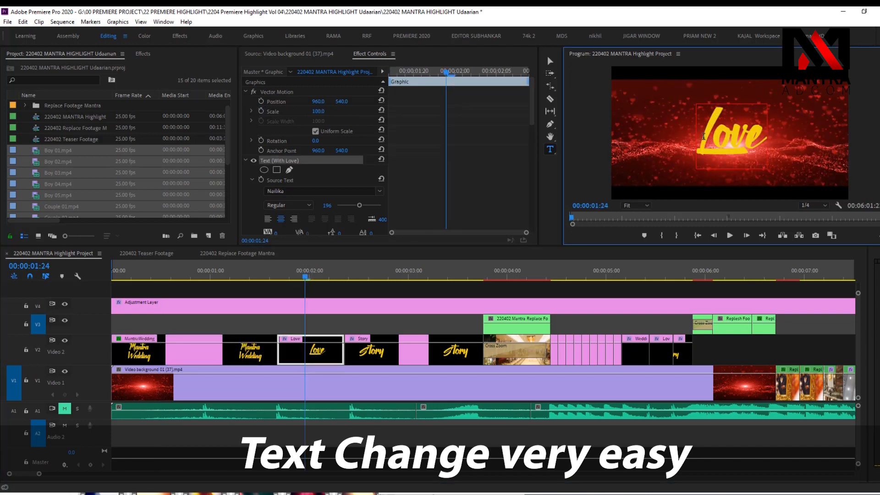
text(wtih)
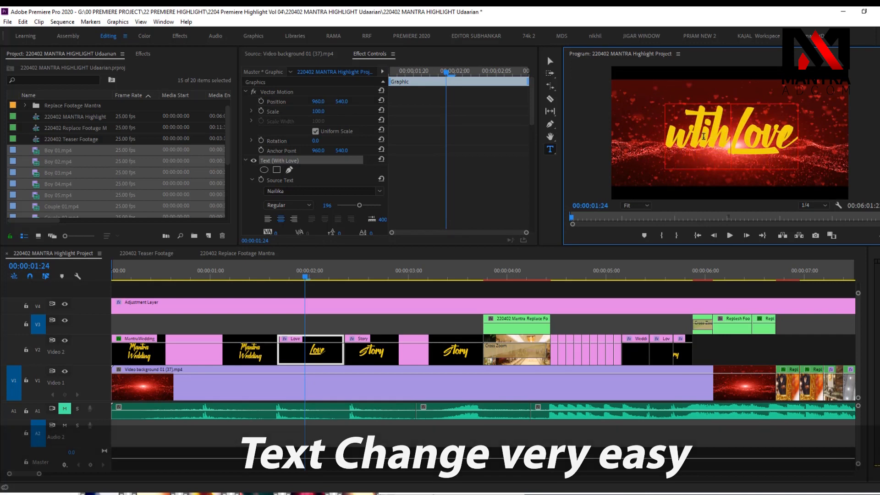
click(306, 285)
click(304, 277)
Preview the Story title at 00:00:03:12 and the teaser footage at 00:00:07:16.
drag(305, 276, 457, 301)
click(461, 363)
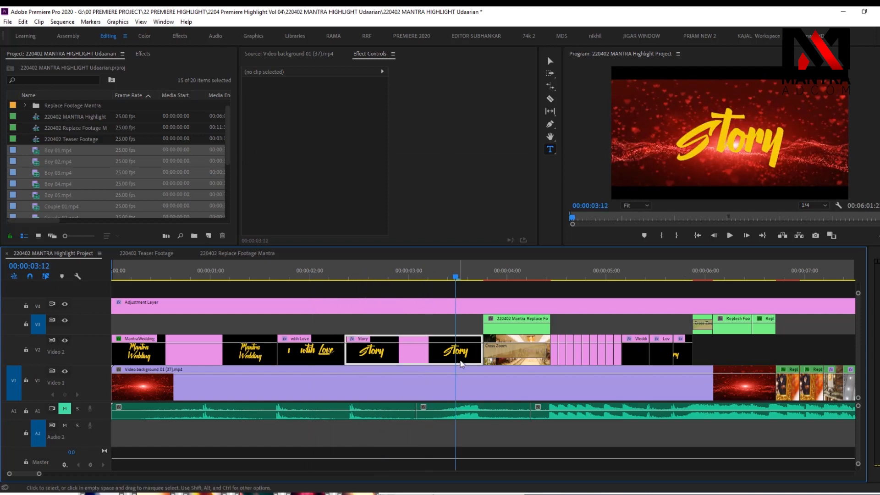
click(248, 357)
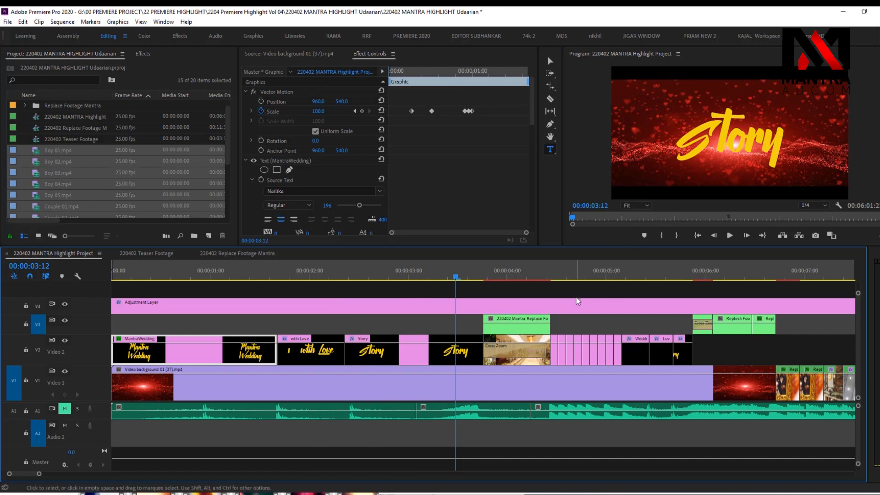
key(minus)
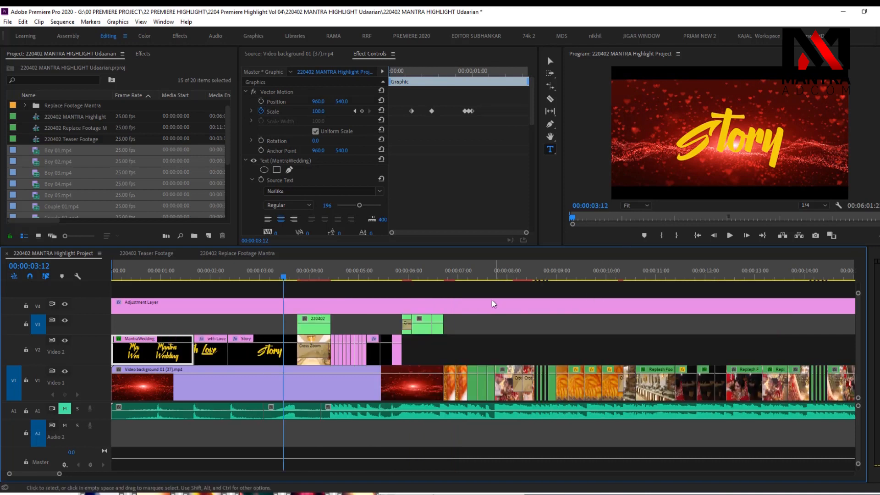
click(351, 272)
click(490, 273)
Disable and re-enable the Video background 01 (37).mp4 clip on V1 to compare the titles with and without their background.
click(403, 385)
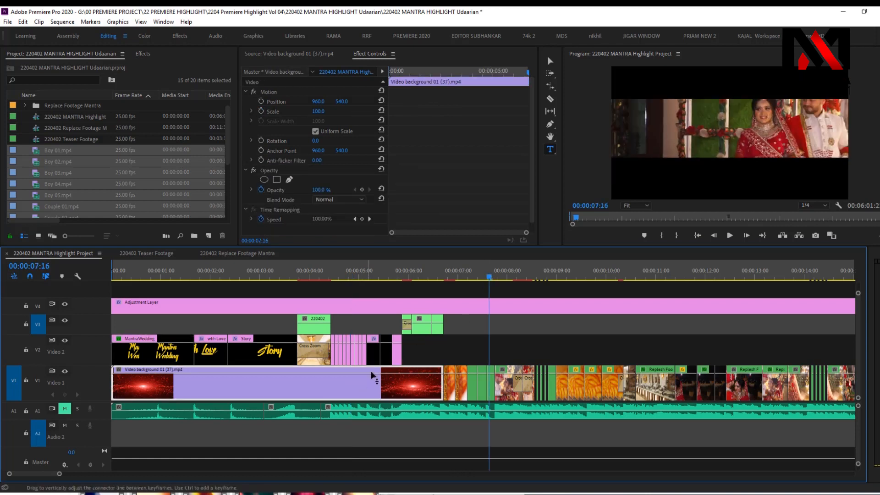
click(343, 275)
key(Home)
key(space)
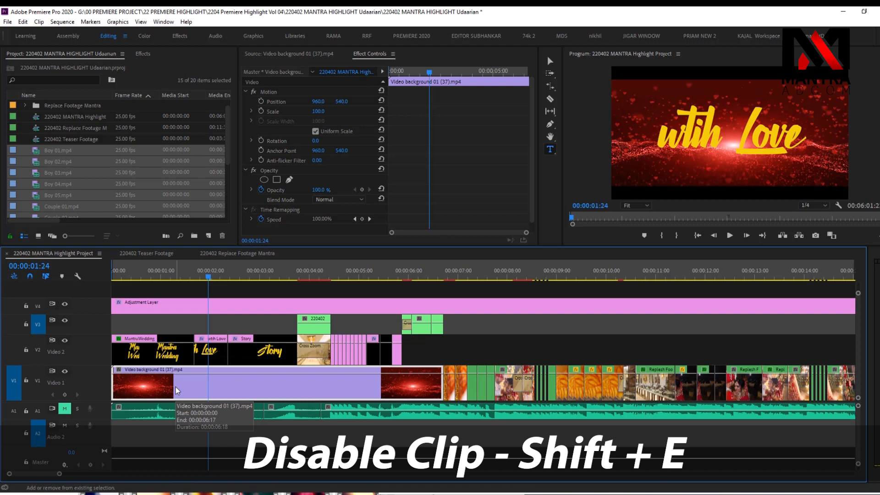
key(shift+e)
key(shift+e)
key(shift+e)
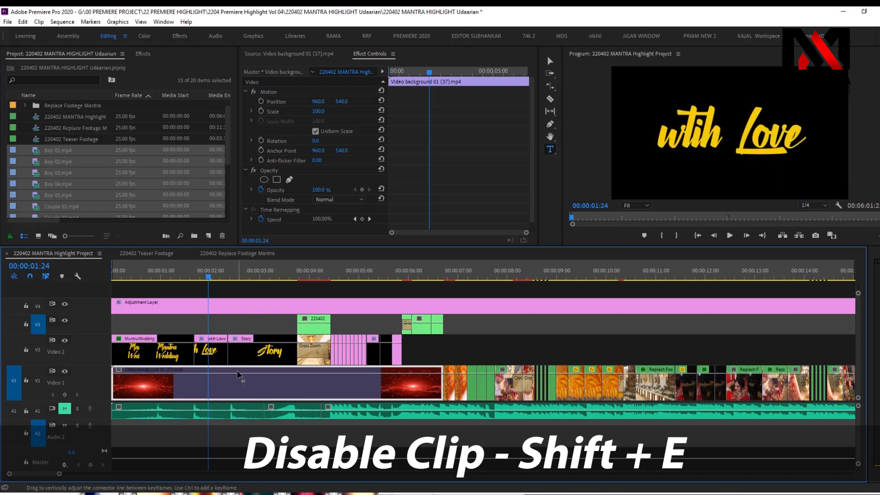
drag(160, 276, 214, 345)
key(shift+e)
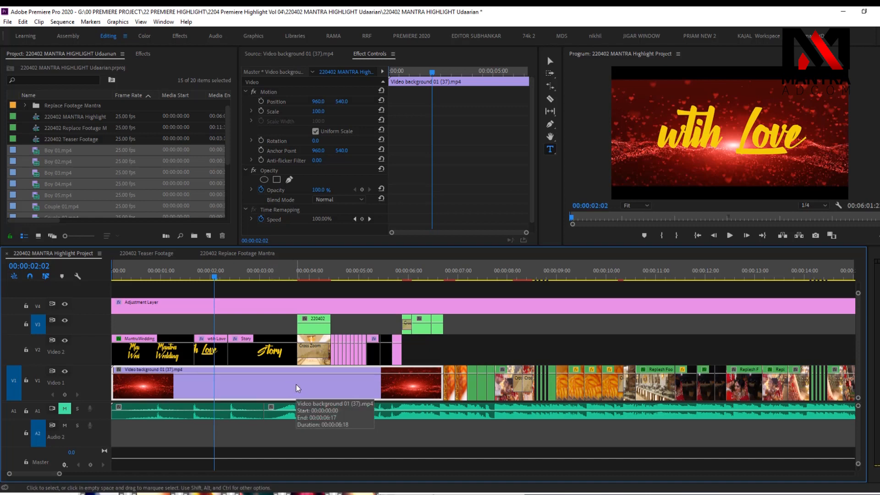
key(minus)
key(minus)
key(minus)
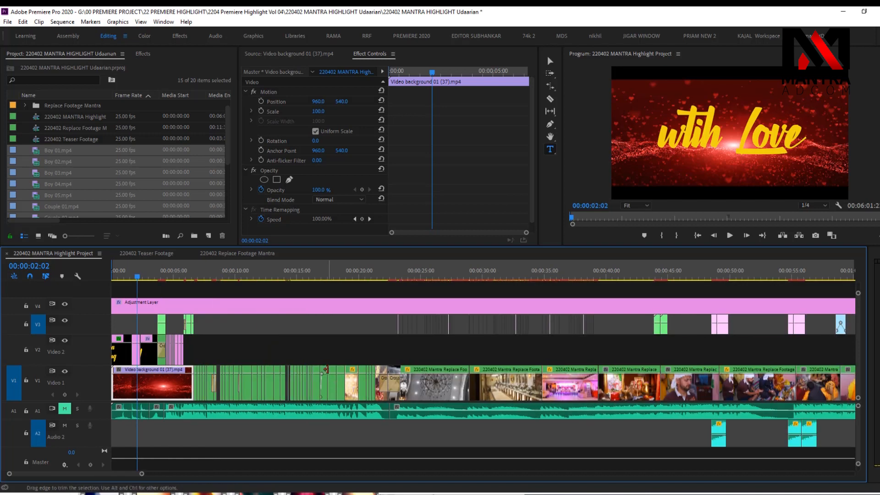
key(minus)
key(minus)
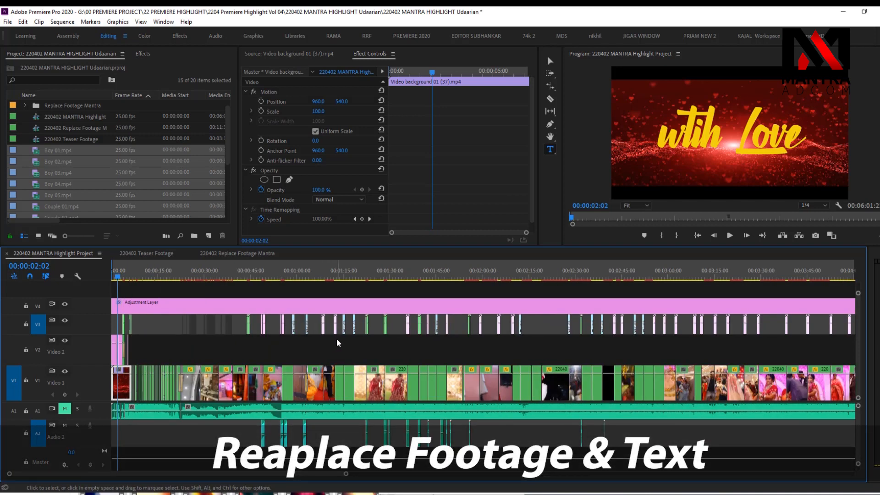